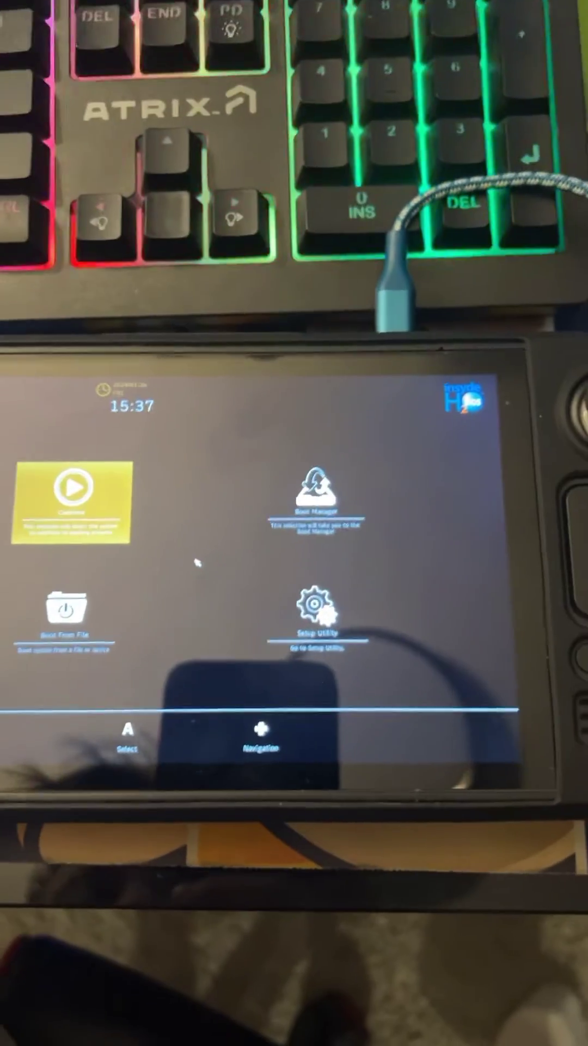
Step: From the boot menu, enter Setup Utility and highlight Battery storage mode on the Power page
key(Right)
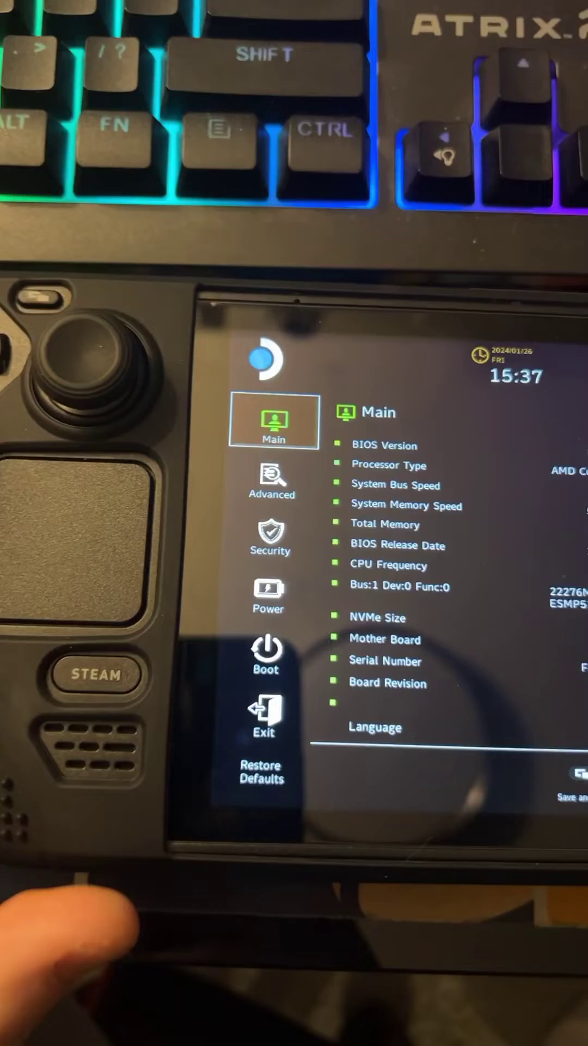
key(Down)
key(Down)
key(Down)
key(Right)
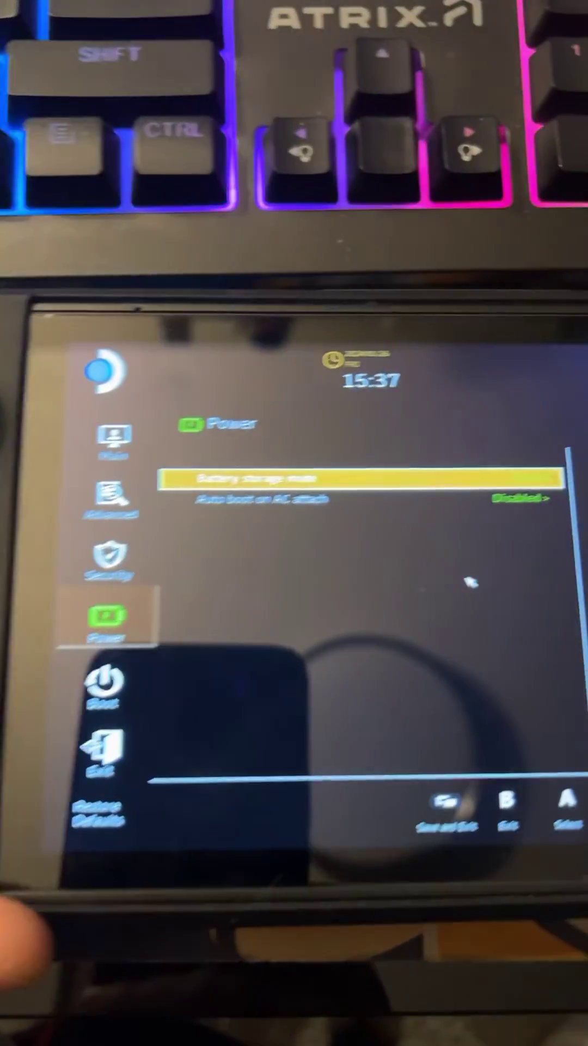